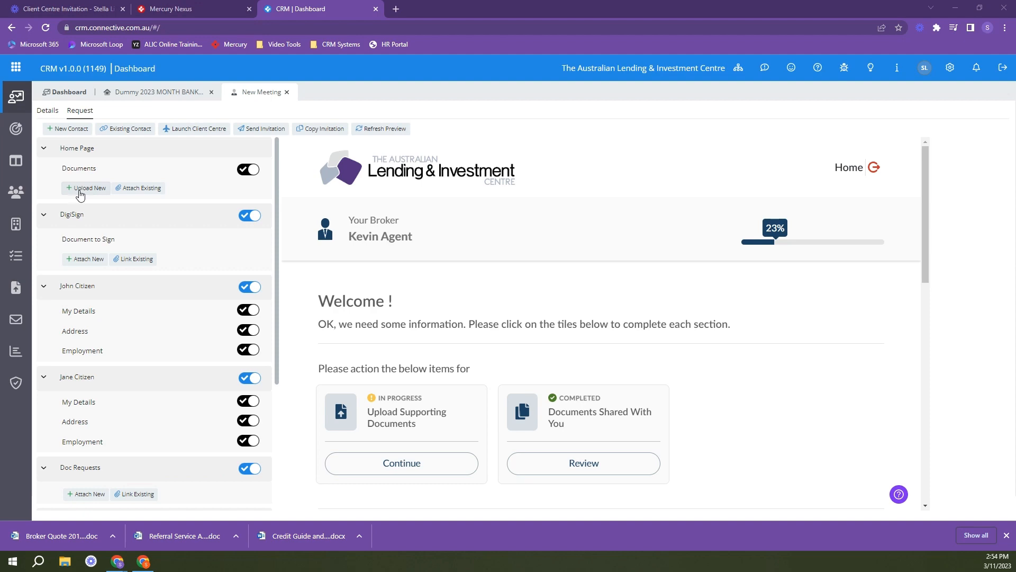
# Look at the upload option for a new Home Page document and close the New Meeting request.
pyautogui.click(84, 189)
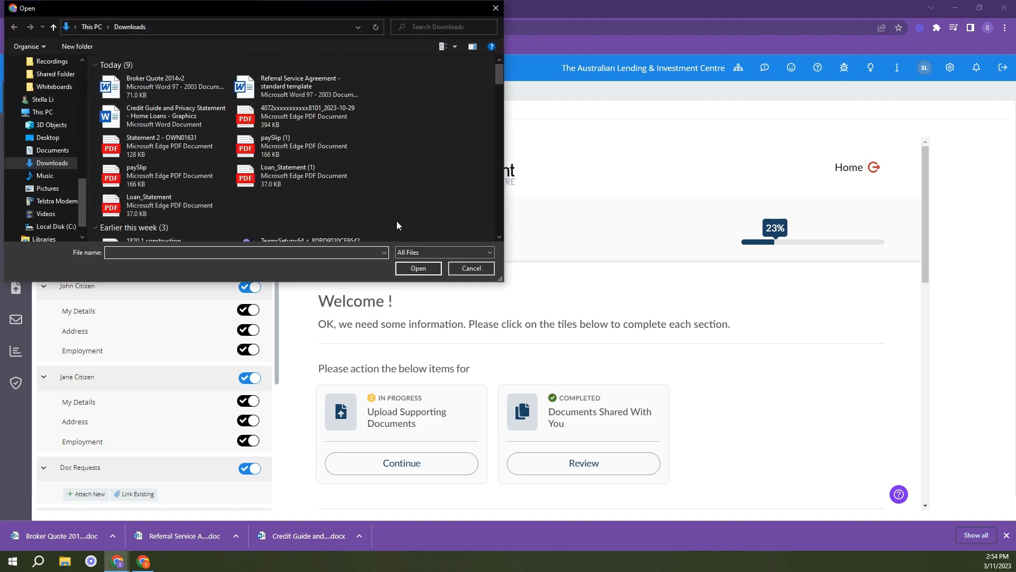
pyautogui.click(460, 267)
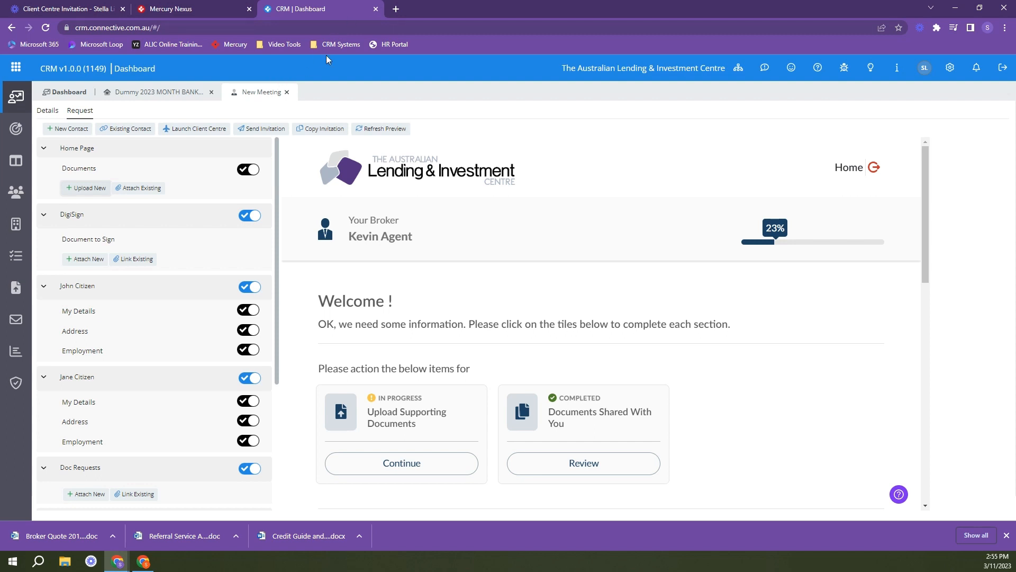
pyautogui.click(288, 92)
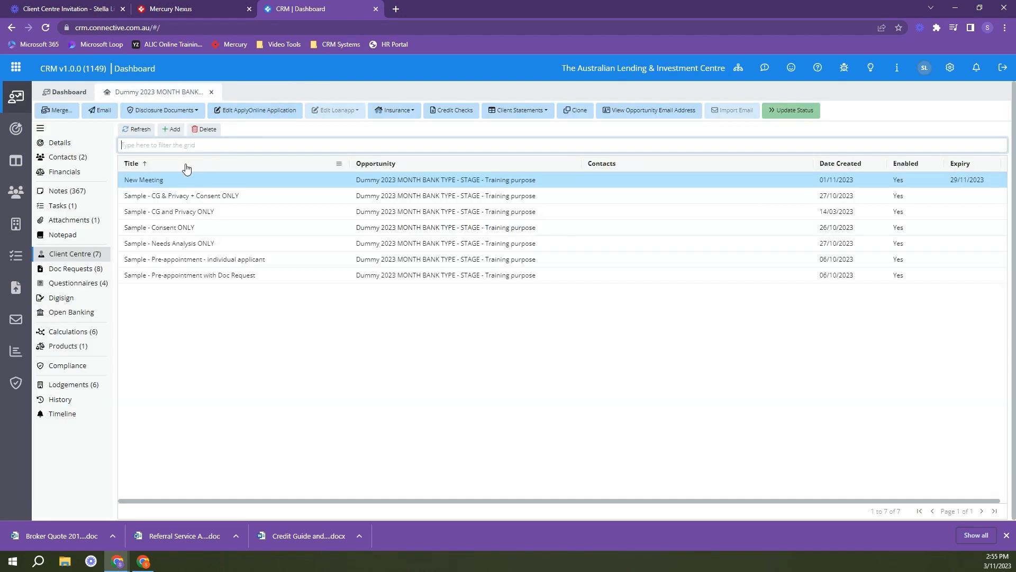
# Merge the template "MASTER: Credit Guide and Privacy Statement - Home Loans - Graphics.docx" for the opportunity.
pyautogui.click(58, 110)
pyautogui.write('refer')
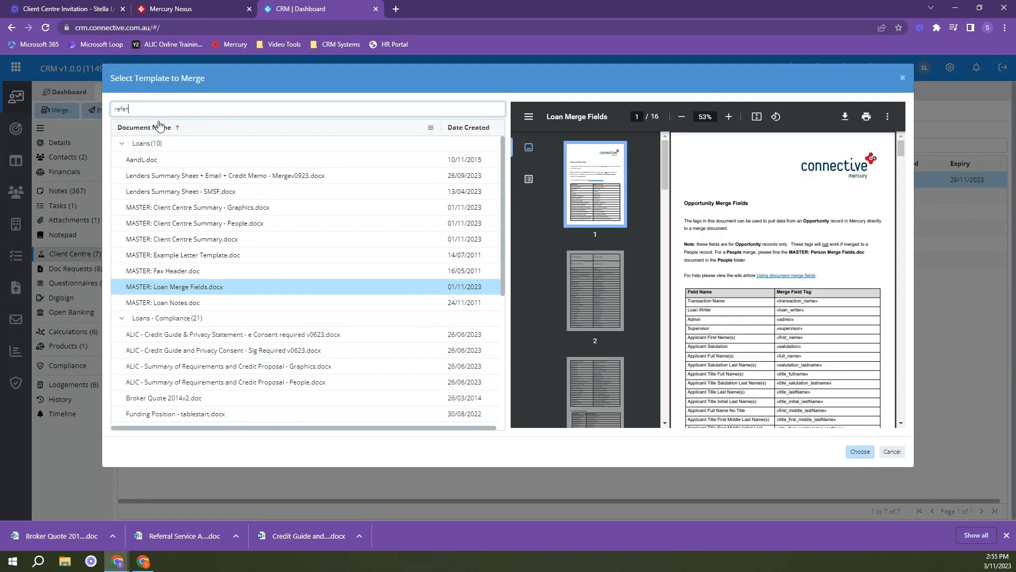
pyautogui.moveTo(149, 109); pyautogui.dragTo(116, 98)
pyautogui.press('BackSpace')
pyautogui.write('credigt g')
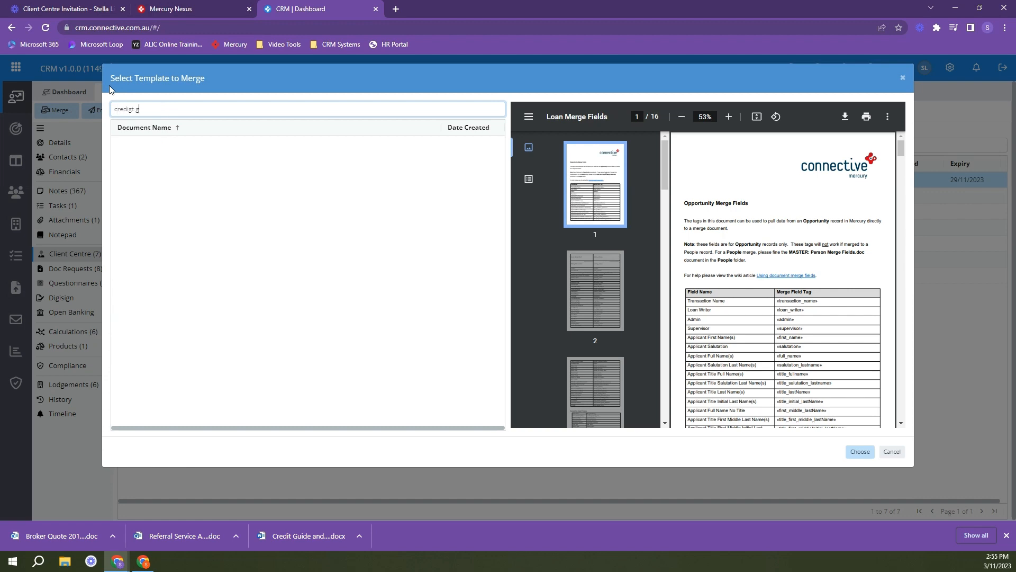
pyautogui.press('BackSpace')
pyautogui.press('BackSpace')
pyautogui.press('BackSpace')
pyautogui.press('BackSpace')
pyautogui.write('t guide')
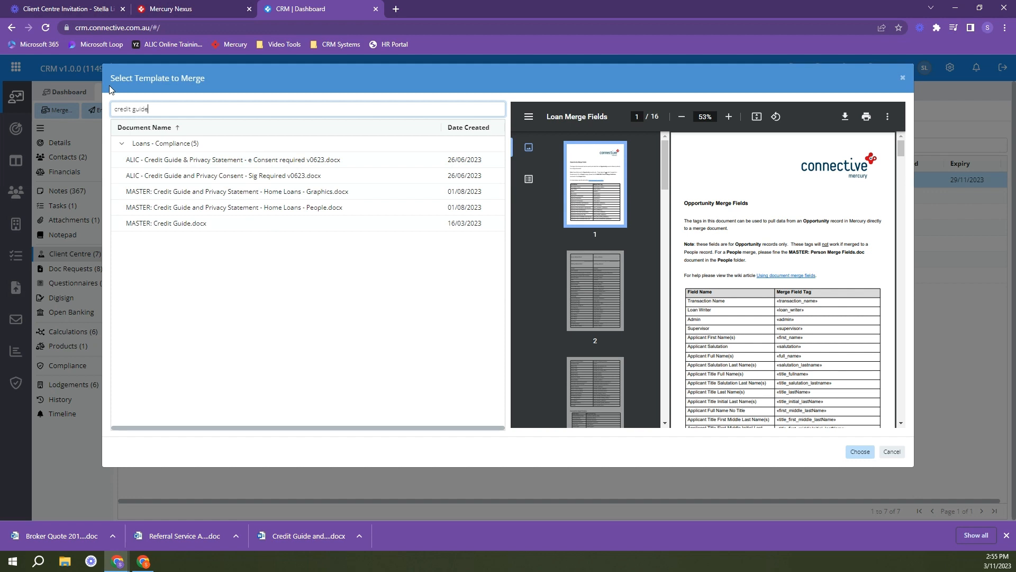
pyautogui.click(210, 193)
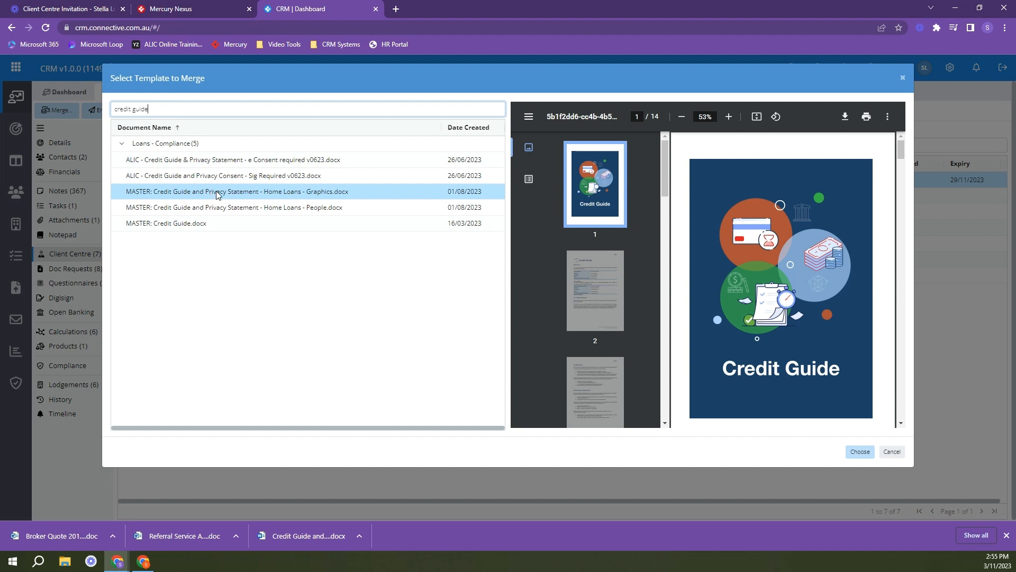
pyautogui.click(858, 453)
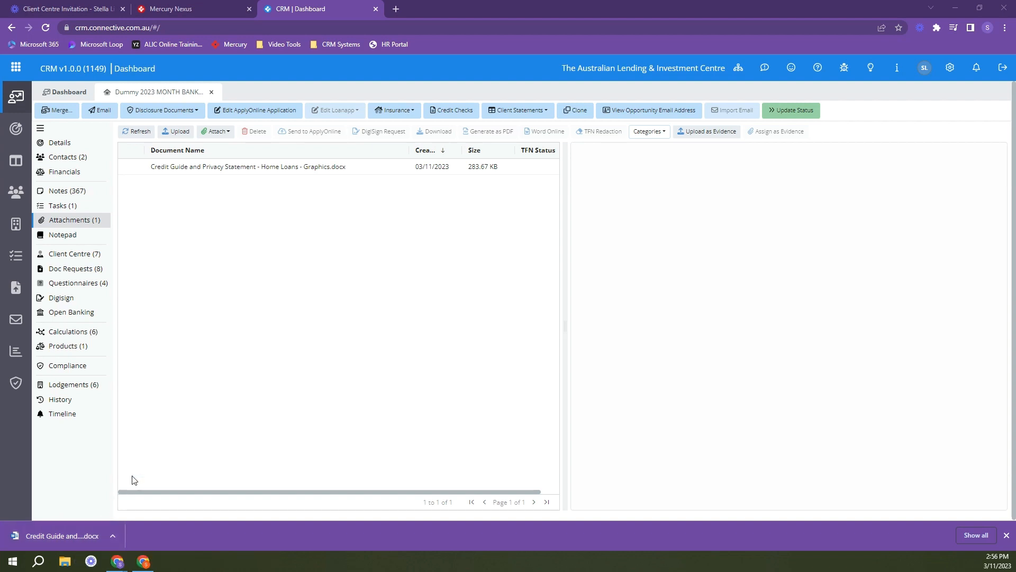
# Attach the existing Credit Guide and Privacy Statement document to New Meeting's Home Page and check Documents Shared With You in the refreshed preview.
pyautogui.click(79, 256)
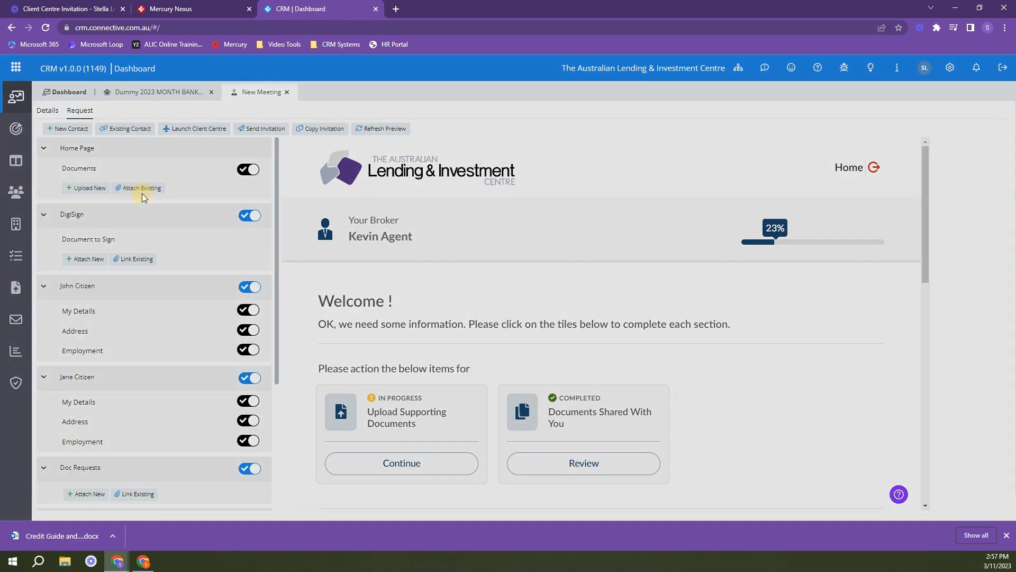
pyautogui.click(142, 192)
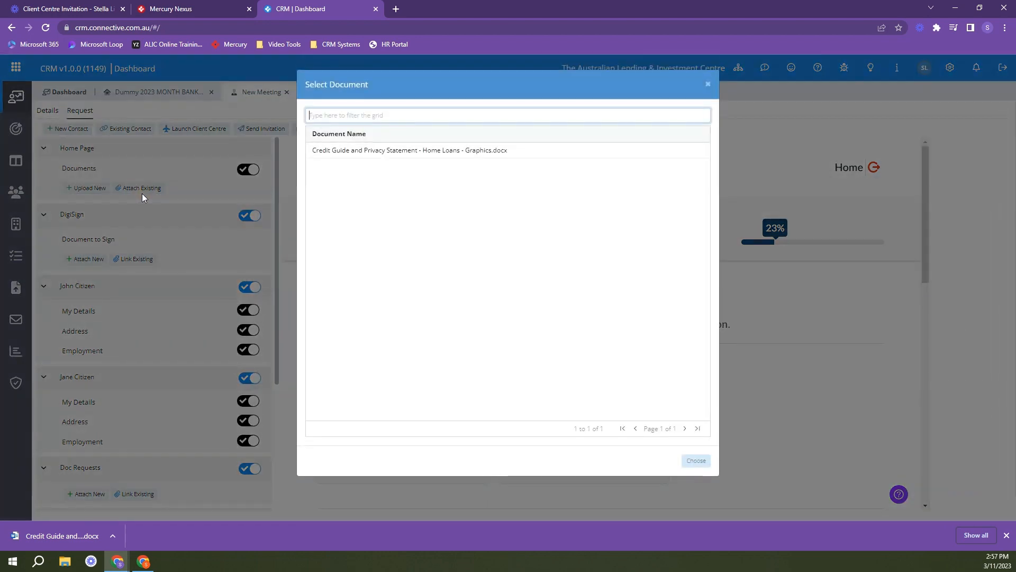
pyautogui.click(447, 151)
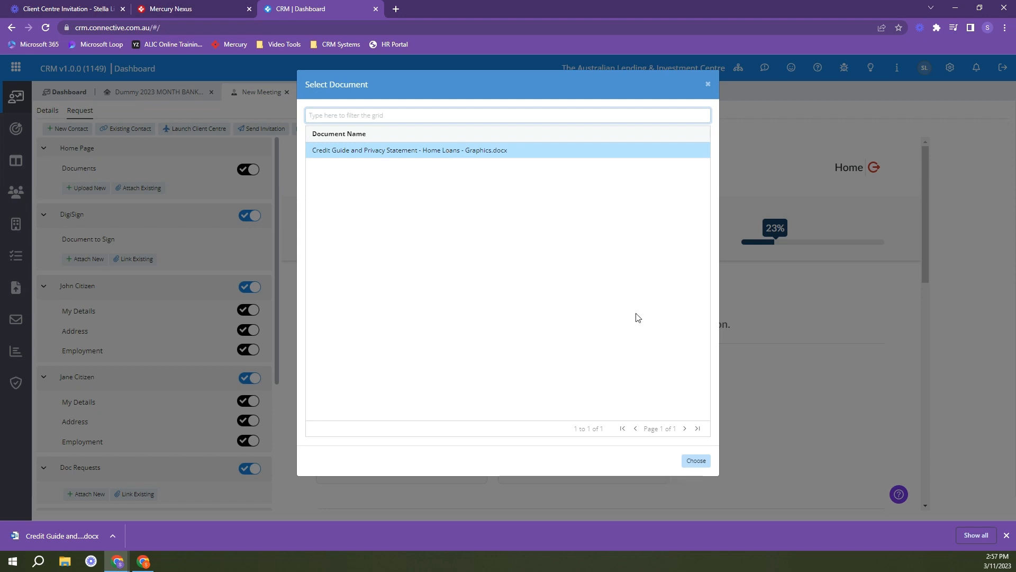
pyautogui.click(695, 460)
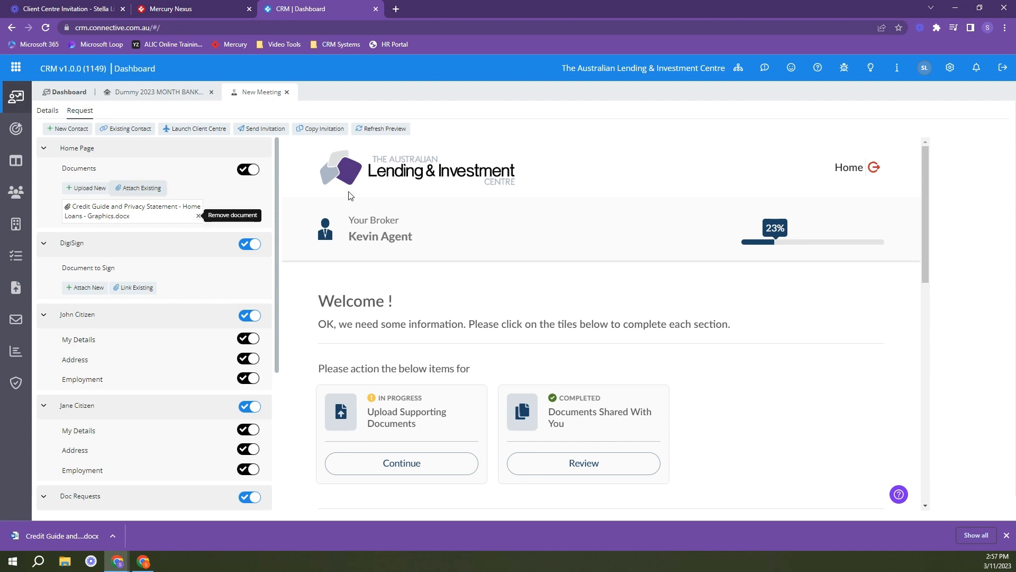
pyautogui.click(387, 133)
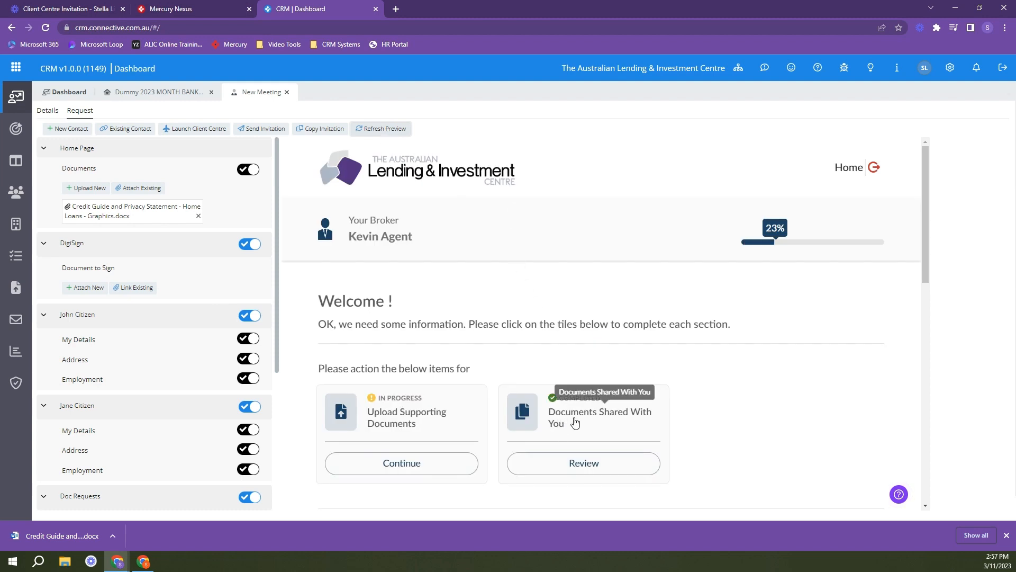
pyautogui.click(582, 458)
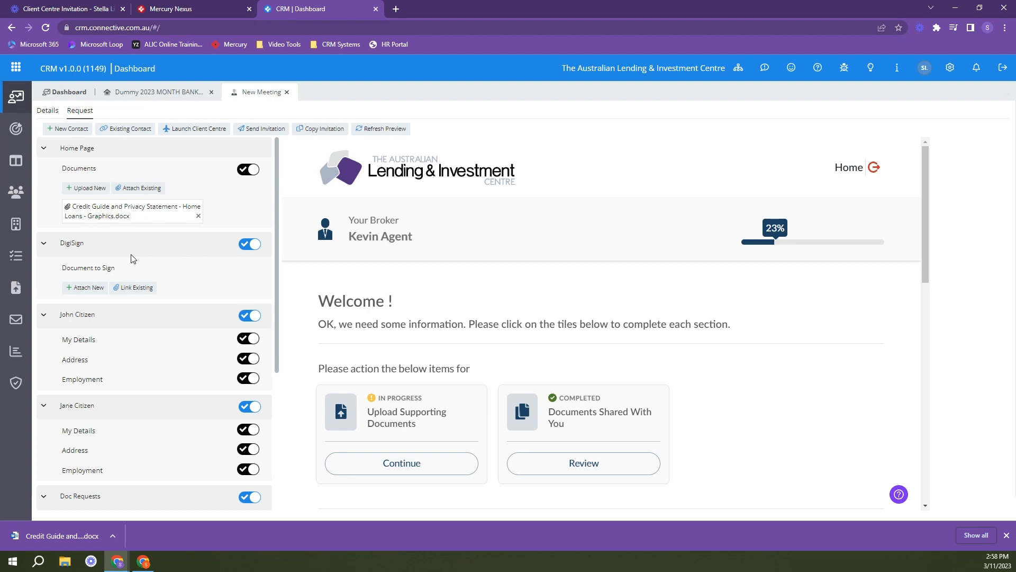
# Examine the documents available for a new DigiSign attachment and the existing DigiSign requests available for linking.
pyautogui.click(94, 287)
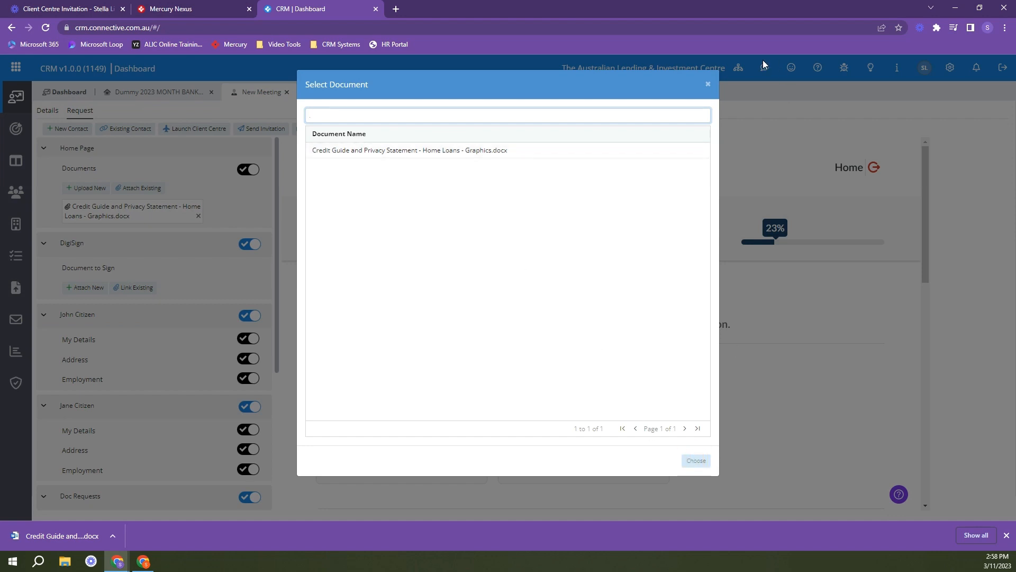
pyautogui.click(707, 85)
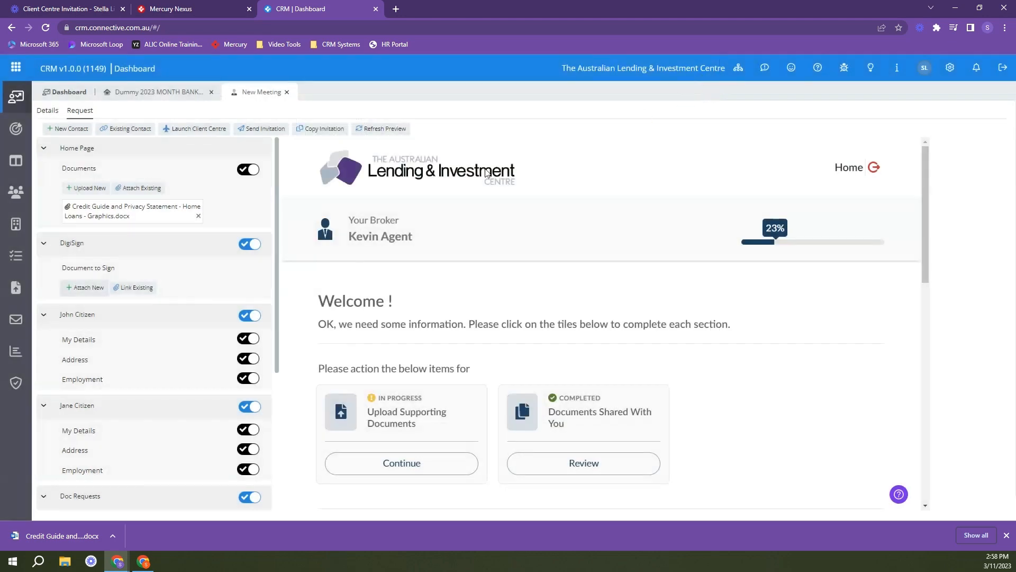
pyautogui.click(142, 289)
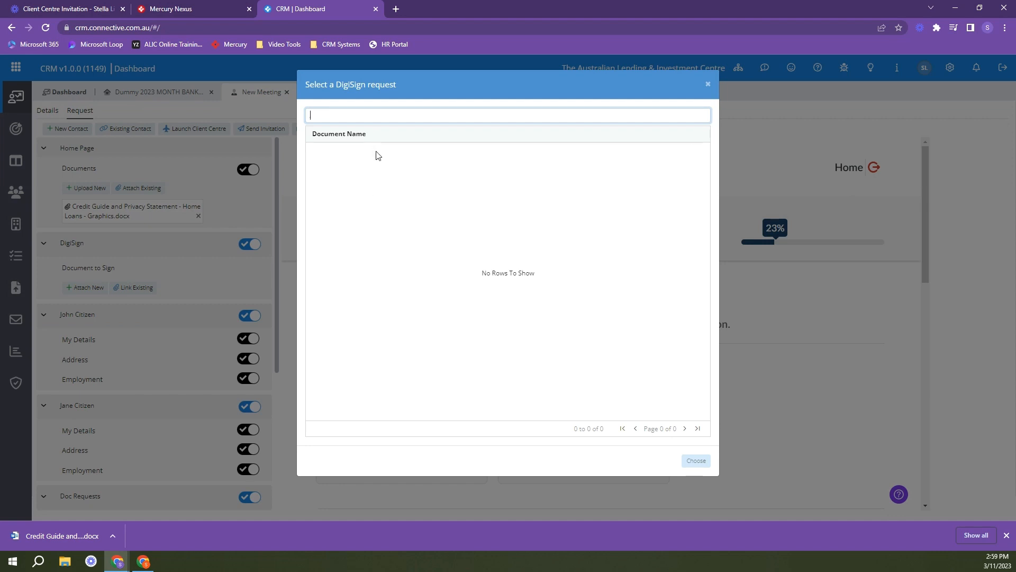
pyautogui.click(710, 84)
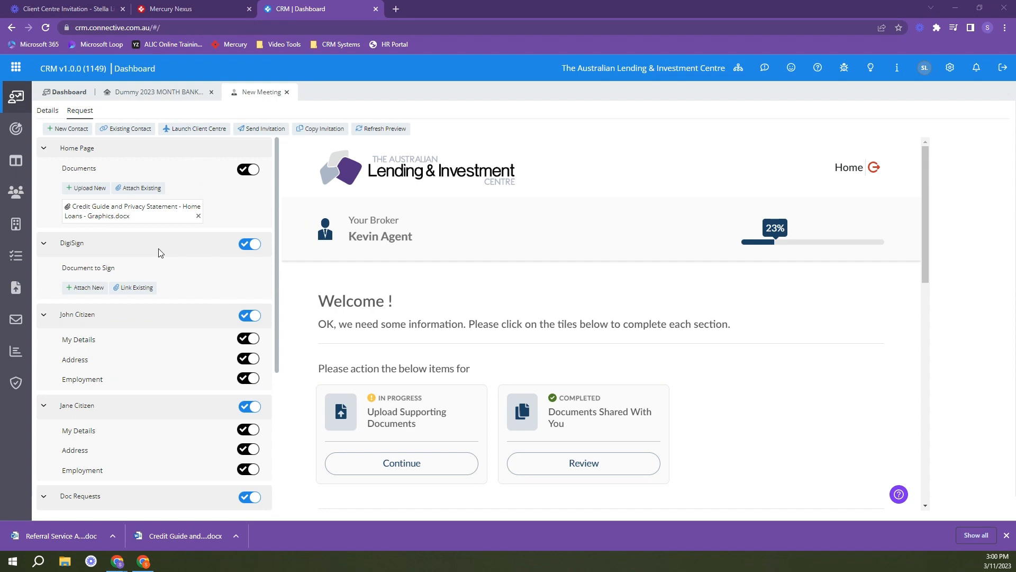
# Link the existing DigiSign request "Referral Service Agreement - standard template.doc" and view it among the documents requiring a signature in the refreshed preview.
pyautogui.click(155, 293)
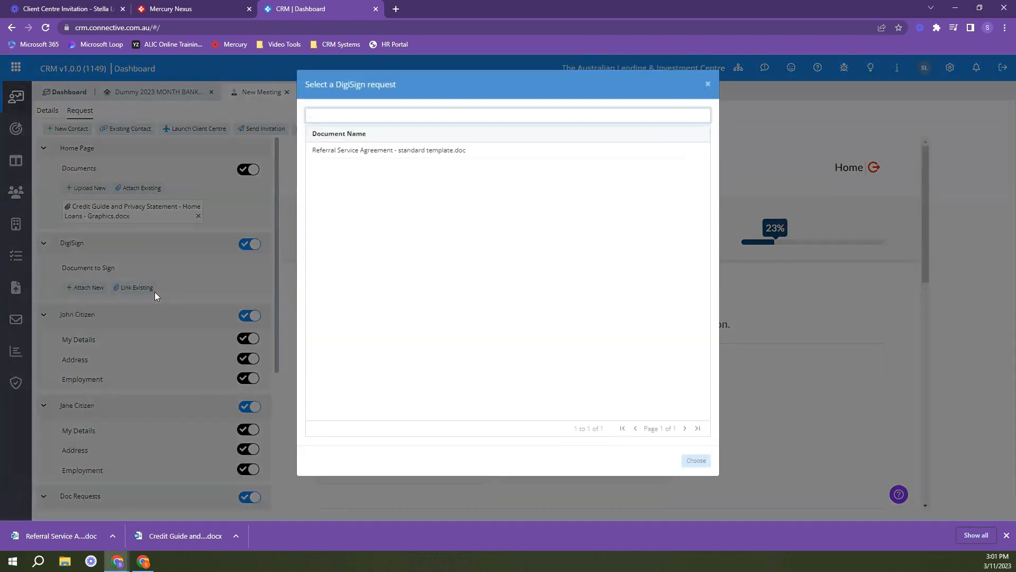
pyautogui.click(398, 150)
pyautogui.click(696, 462)
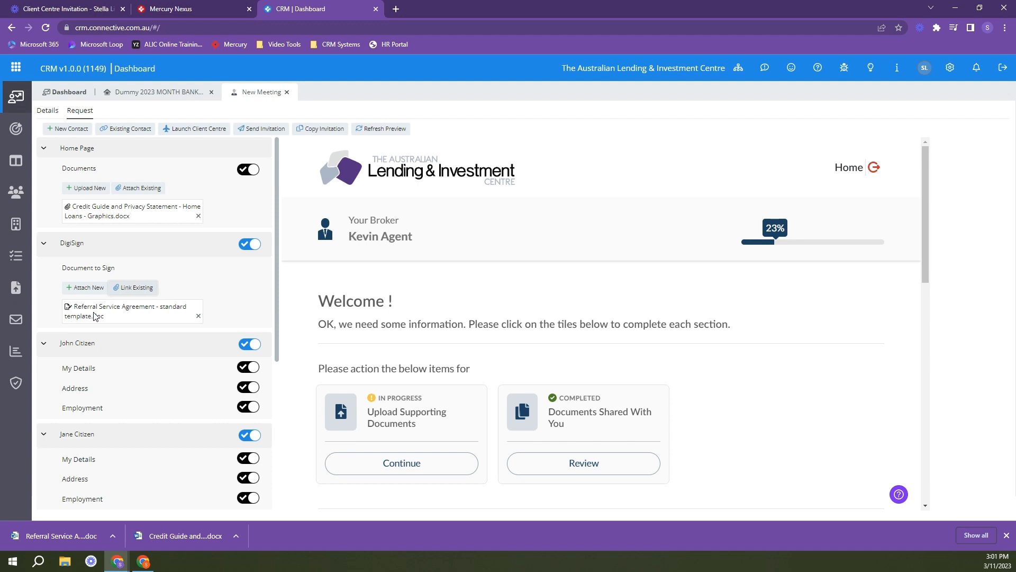
pyautogui.click(383, 130)
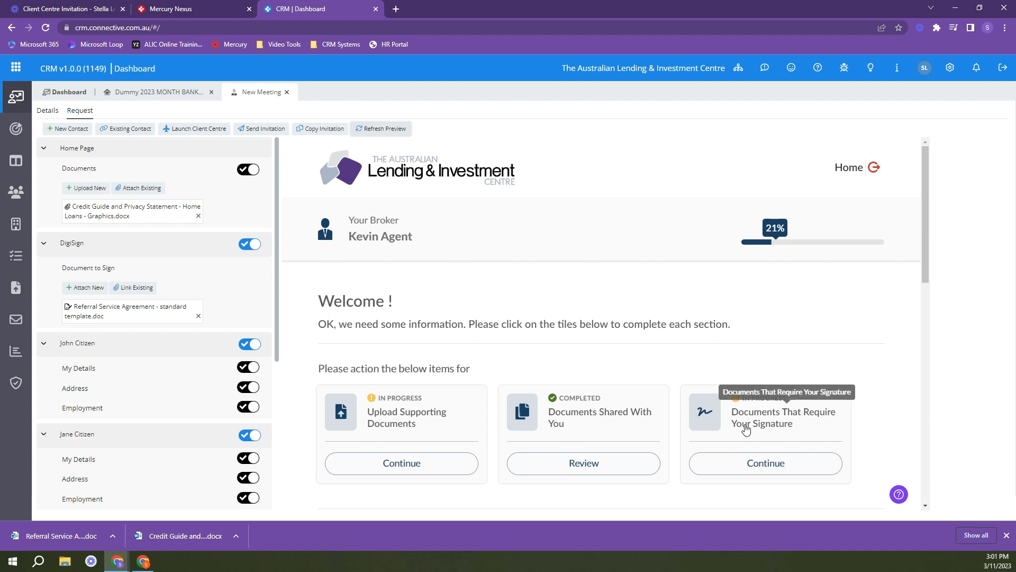
pyautogui.click(745, 464)
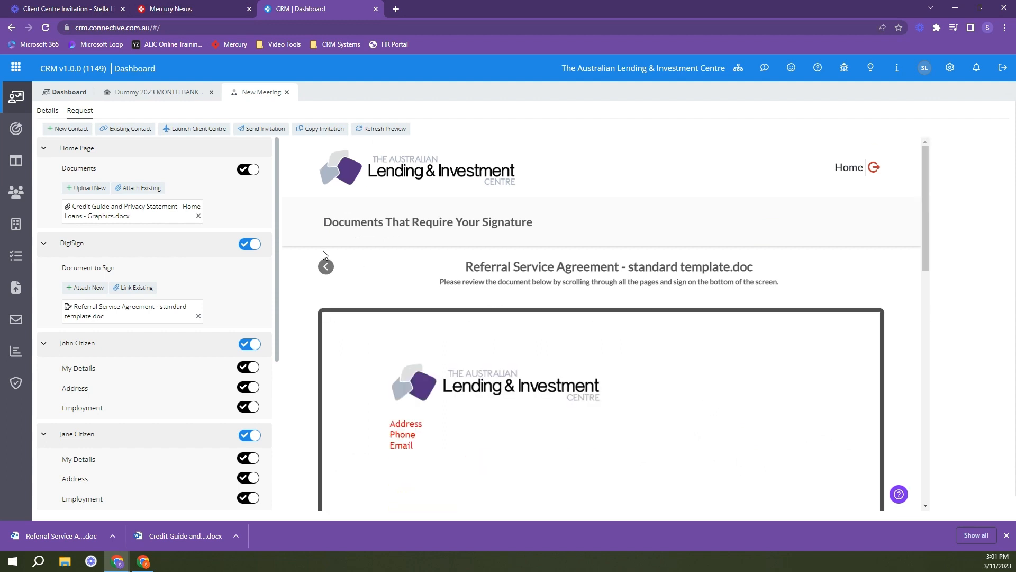
pyautogui.click(326, 266)
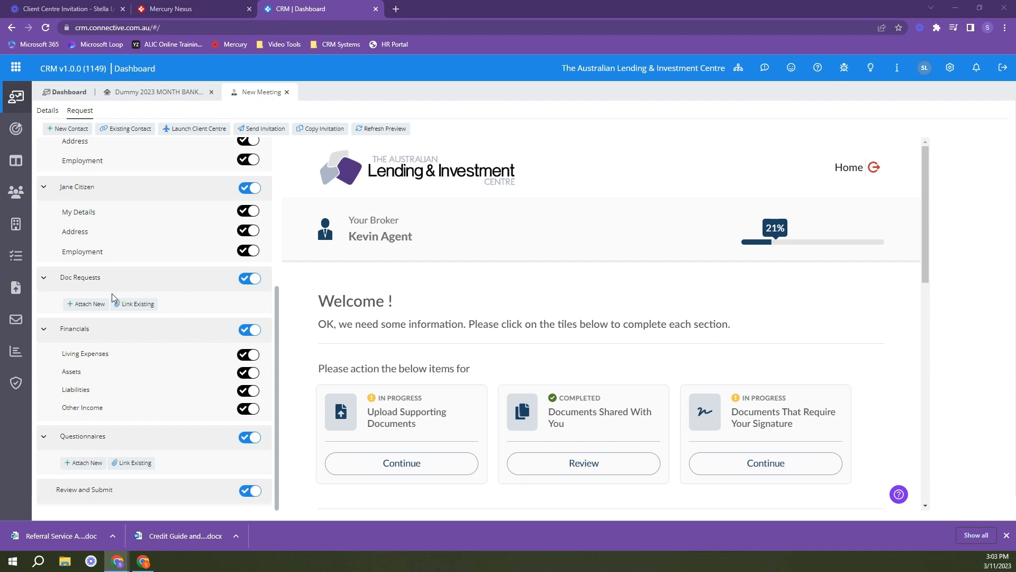
# Attach a new doc request named "New Request - doc request" and look at its requested documents section before closing it.
pyautogui.click(94, 307)
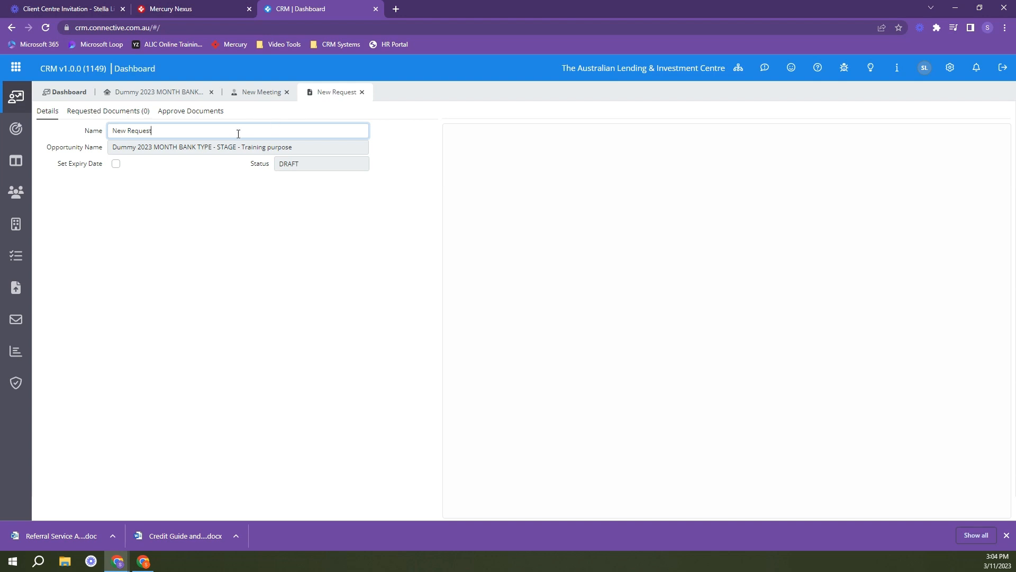
pyautogui.write('- doc request')
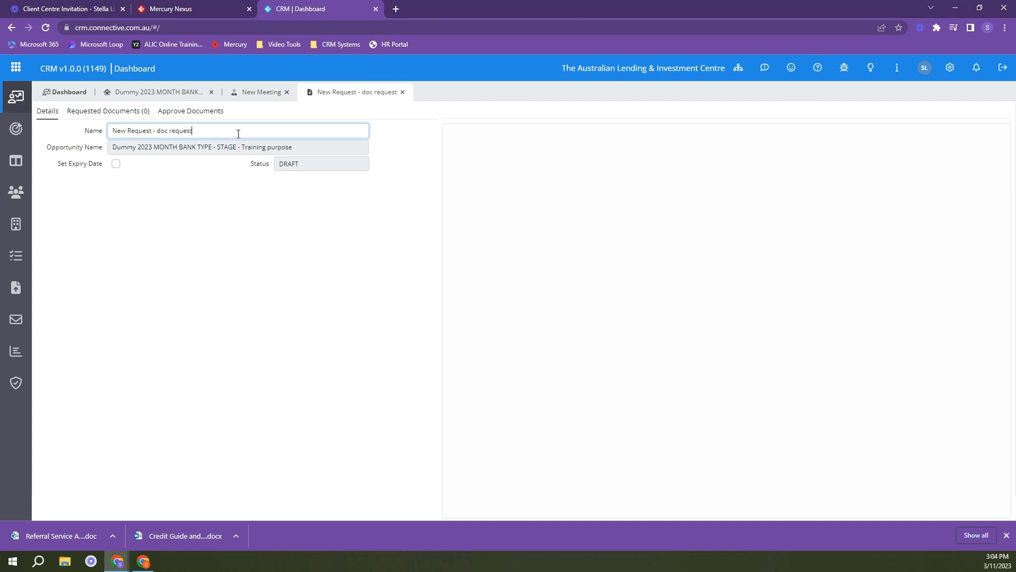
pyautogui.click(119, 114)
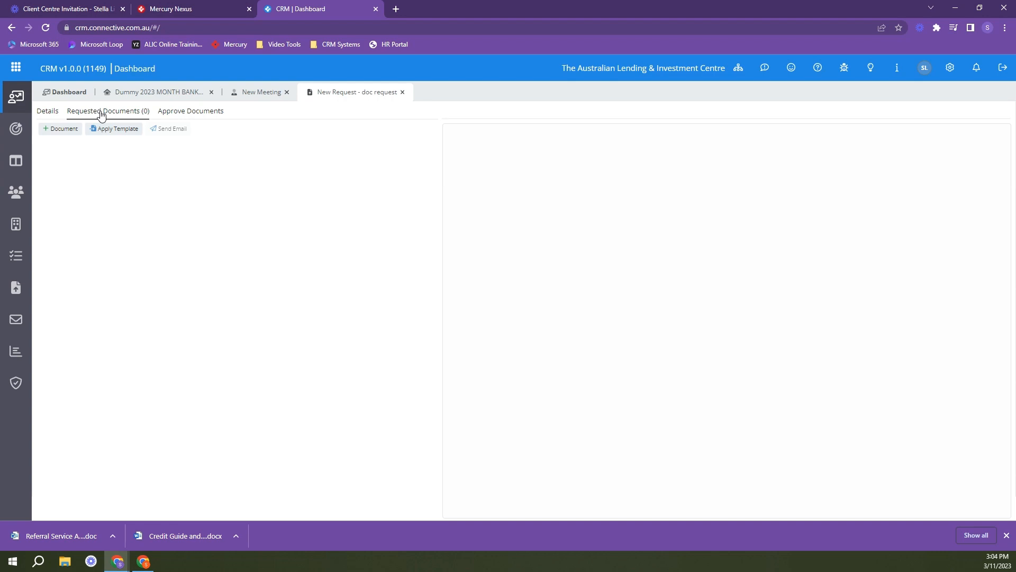
pyautogui.click(402, 92)
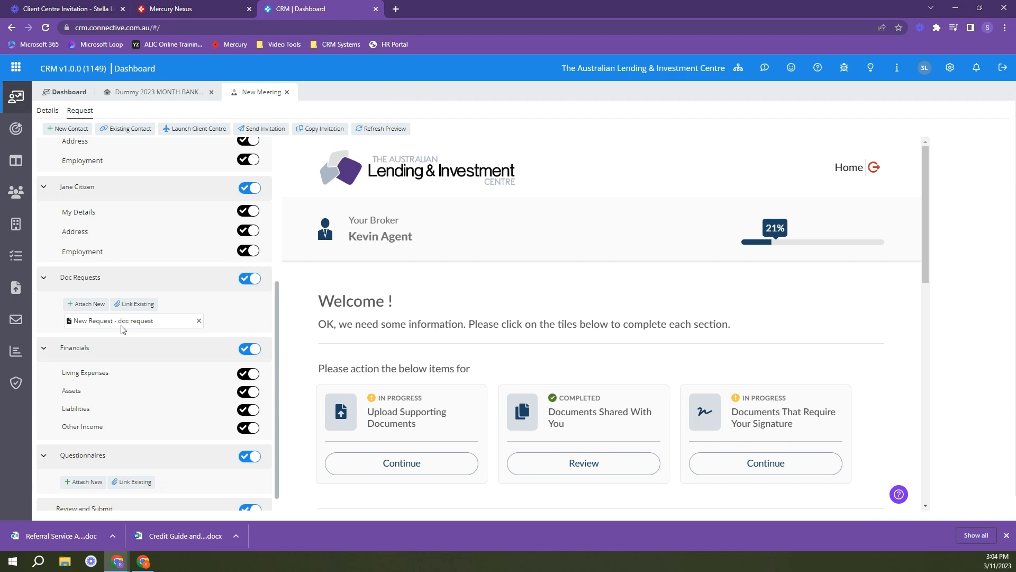
# Replace the attached doc request with the existing "Additional docs" request.
pyautogui.click(199, 321)
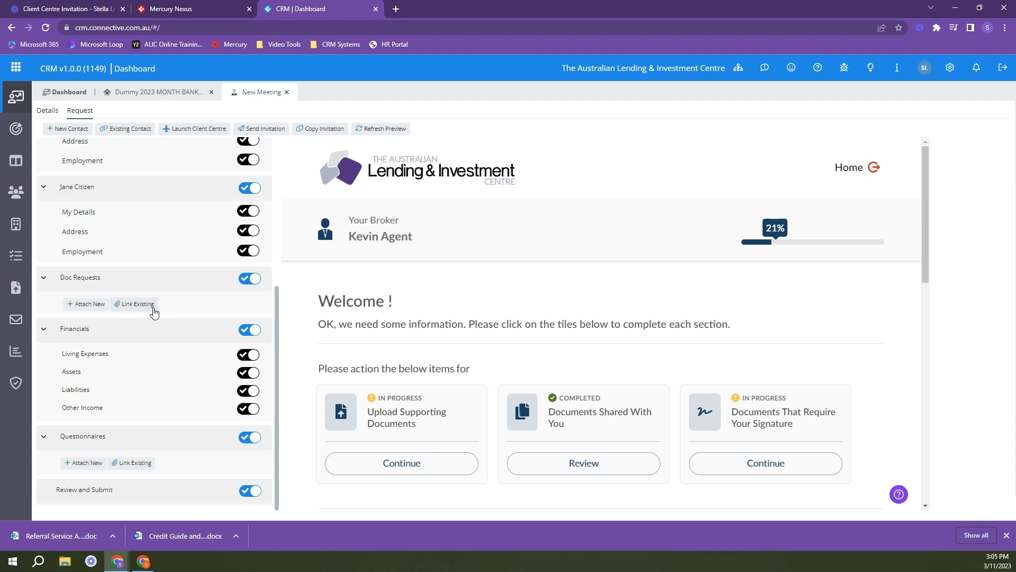
pyautogui.click(153, 308)
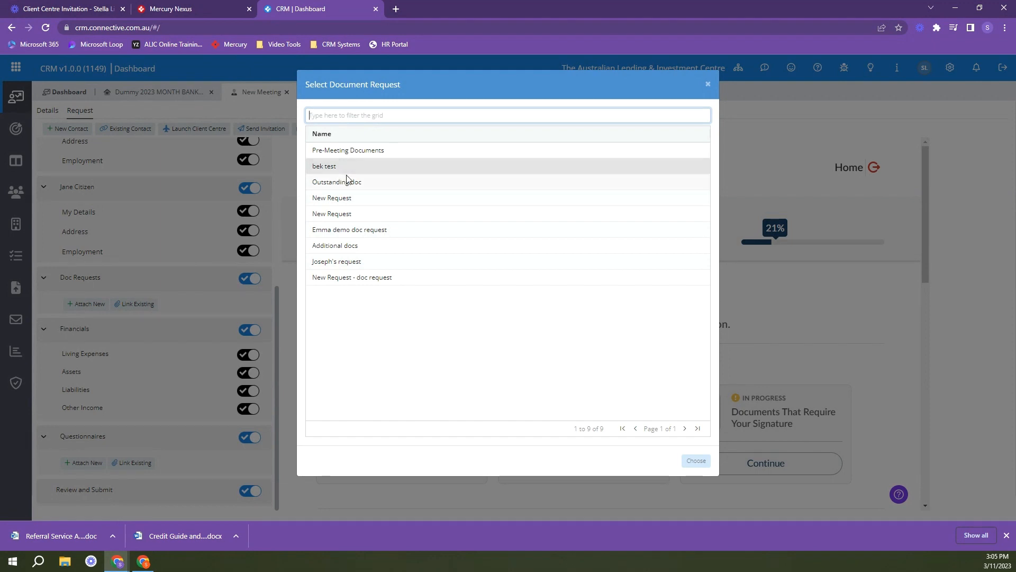
pyautogui.click(377, 250)
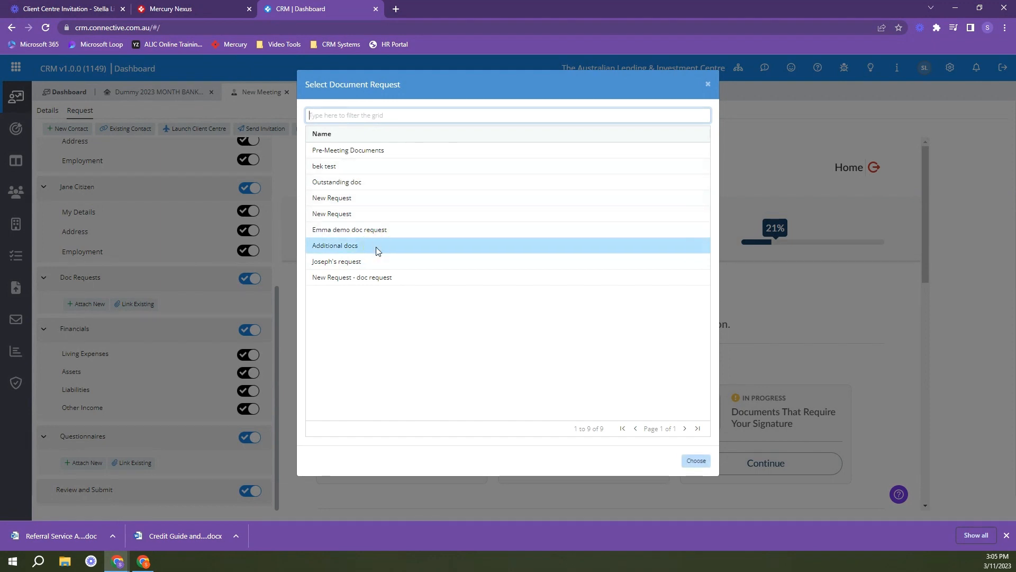
pyautogui.click(695, 461)
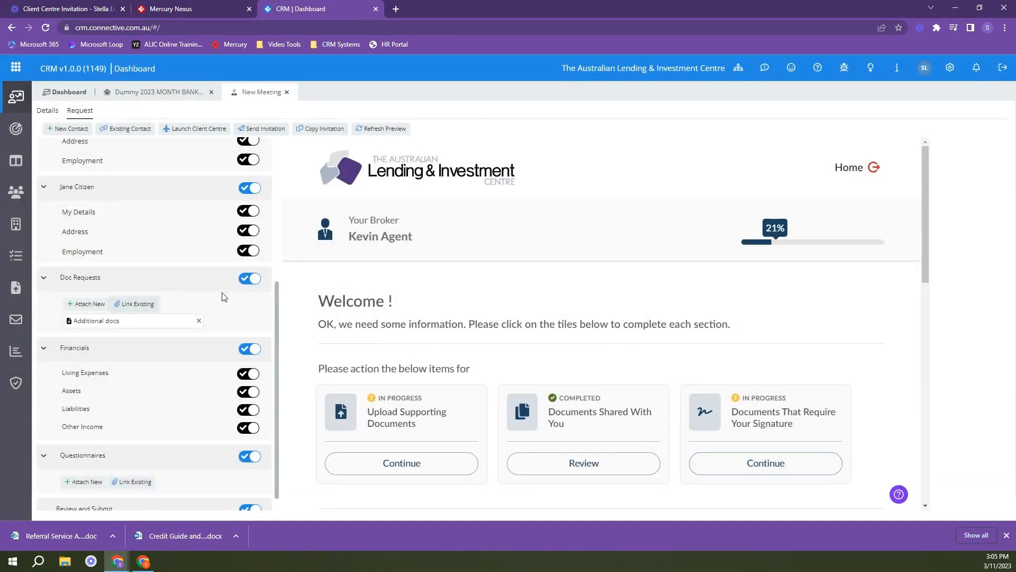
# Refresh the client preview and examine the requested loan documents in its Doc Centre upload page.
pyautogui.click(377, 129)
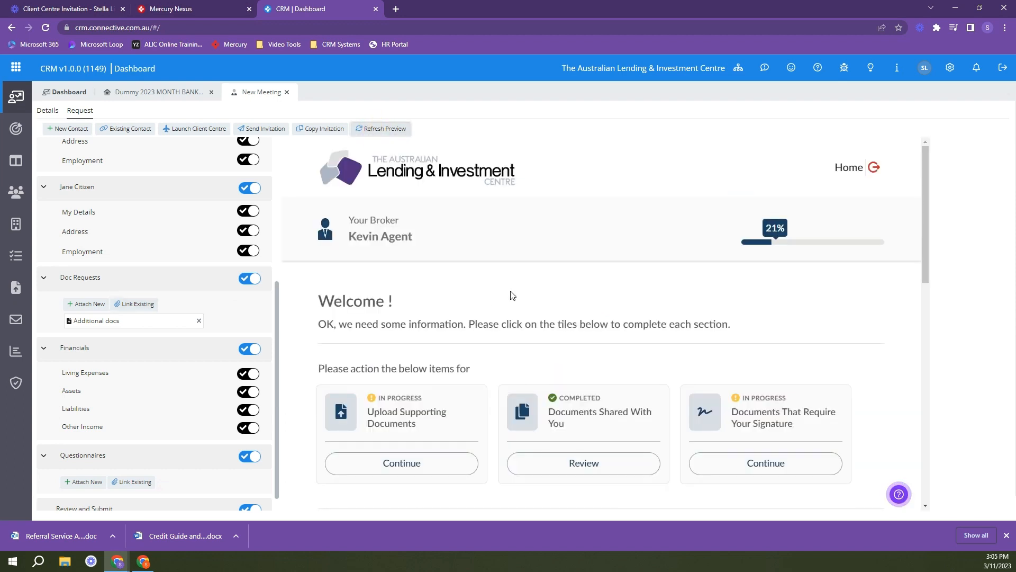
pyautogui.scroll(-3, 511, 297)
pyautogui.click(413, 310)
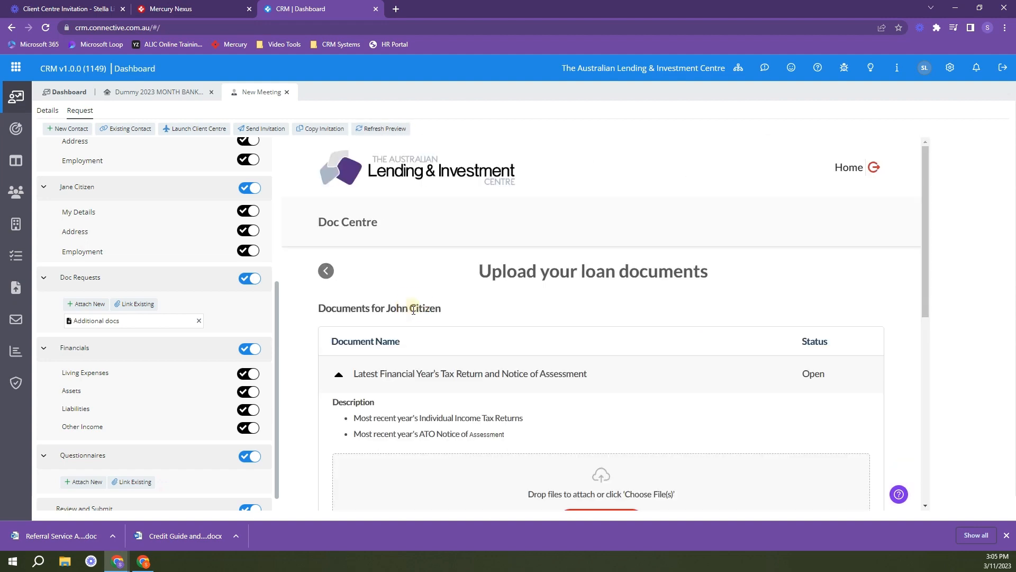
pyautogui.scroll(-3, 415, 313)
# Attach the new questionnaire "Consent to perform a Credit Check" to the meeting request.
pyautogui.scroll(-2, 446, 334)
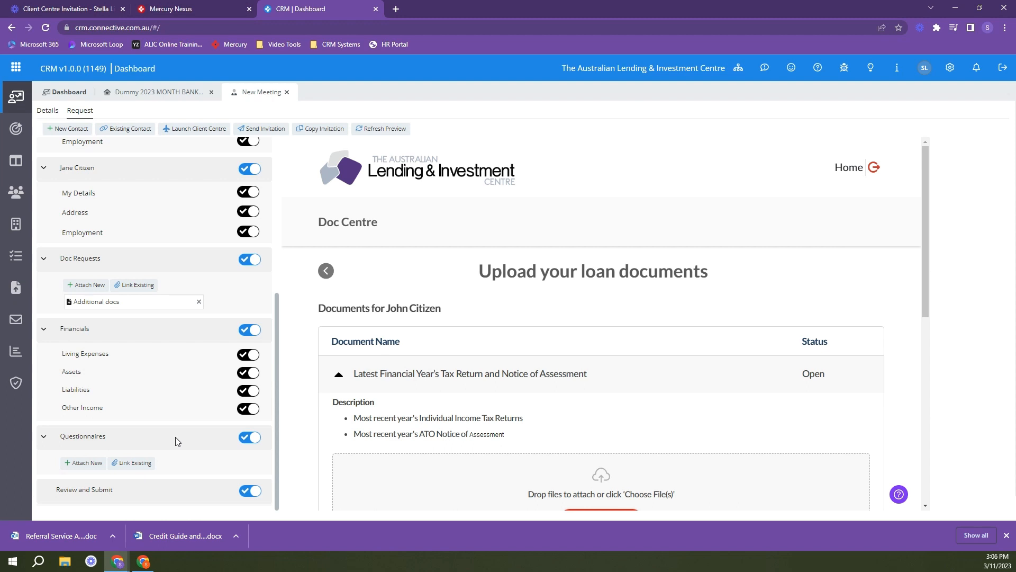
pyautogui.click(94, 465)
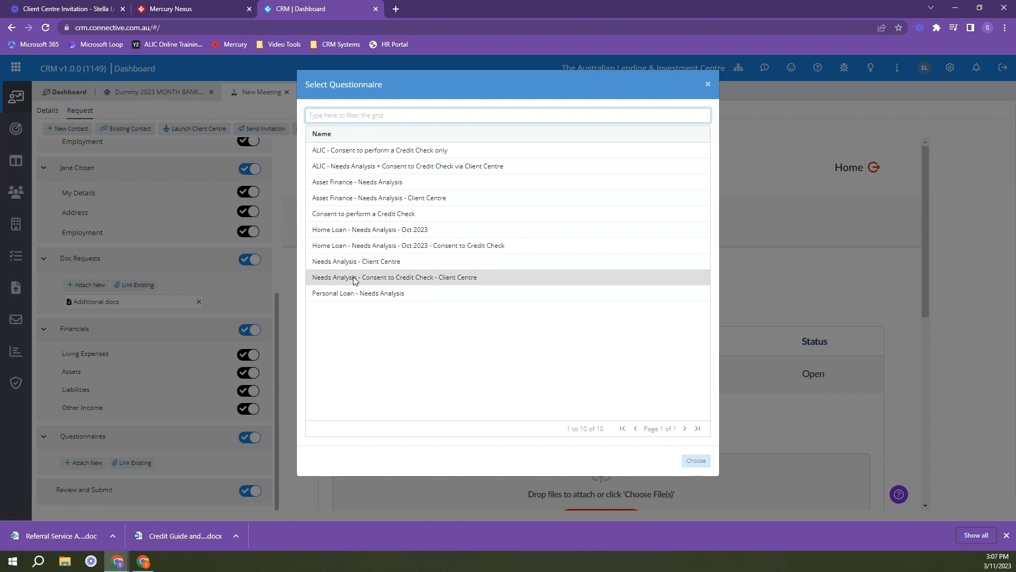
pyautogui.doubleClick(358, 215)
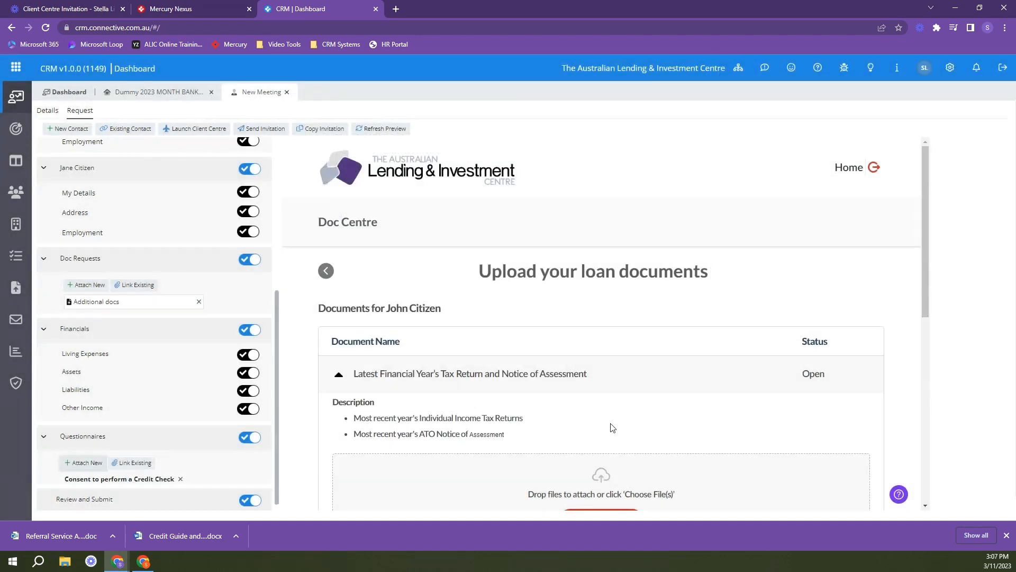
pyautogui.scroll(-1, 180, 394)
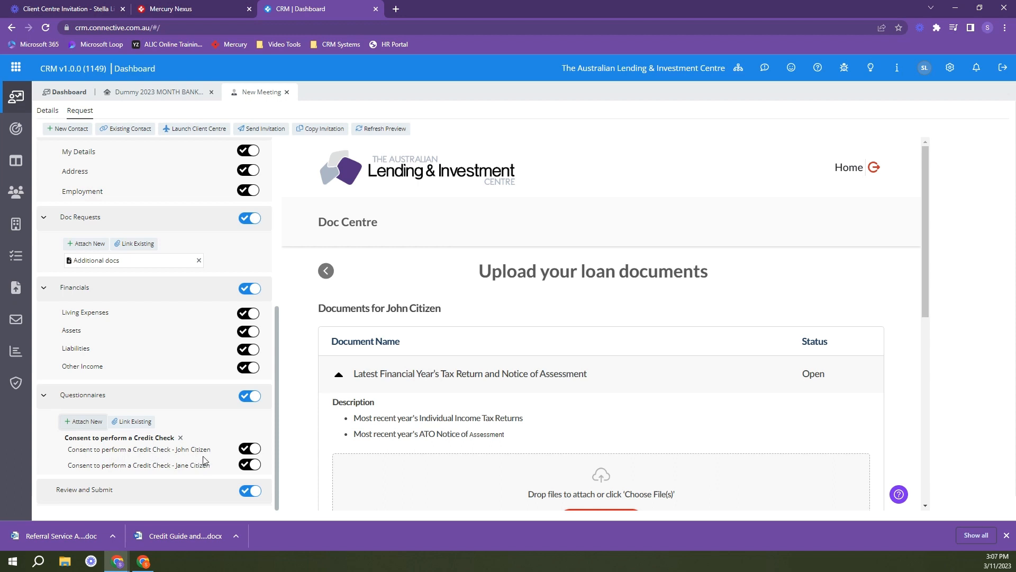
# Refresh the client preview and examine the credit check consent tiles in both applicants' sections.
pyautogui.click(384, 130)
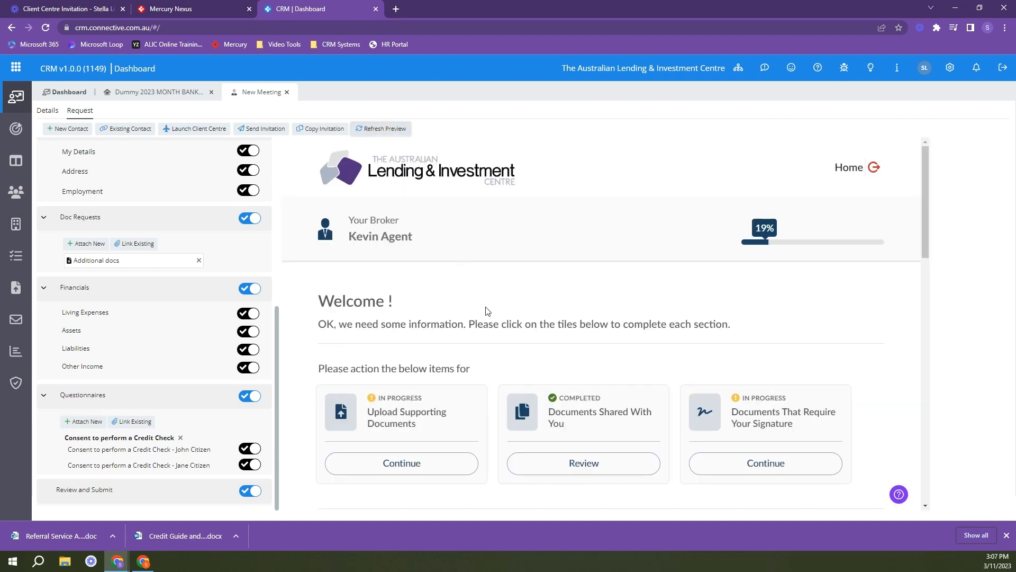
pyautogui.scroll(-5, 489, 313)
pyautogui.scroll(-3, 491, 313)
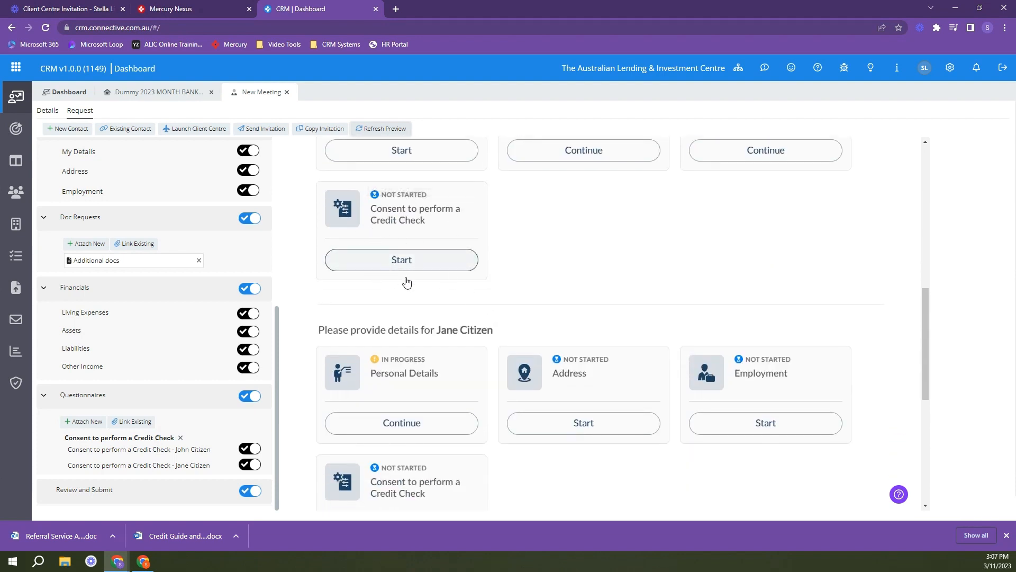
pyautogui.scroll(-4, 522, 307)
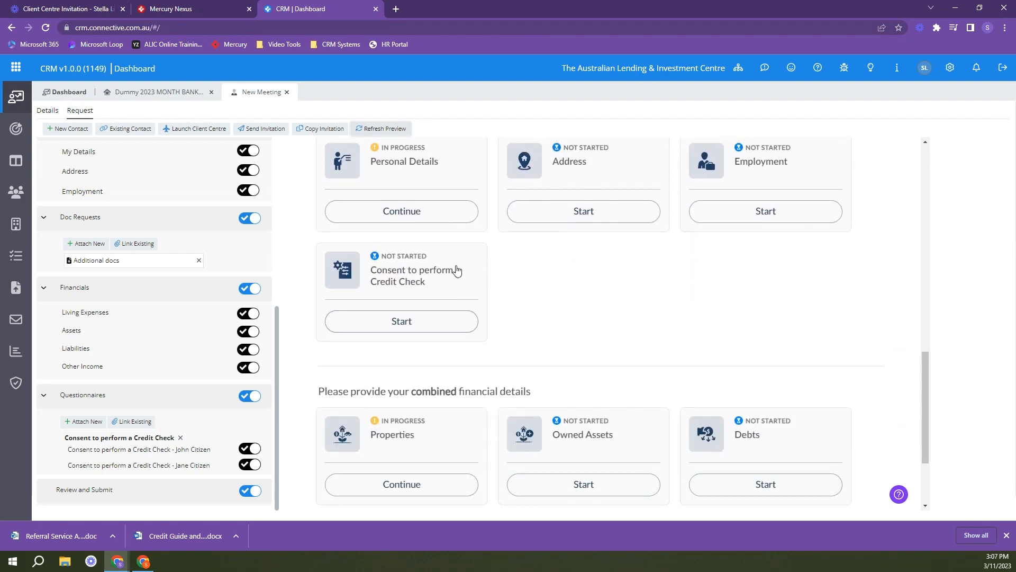
pyautogui.click(398, 322)
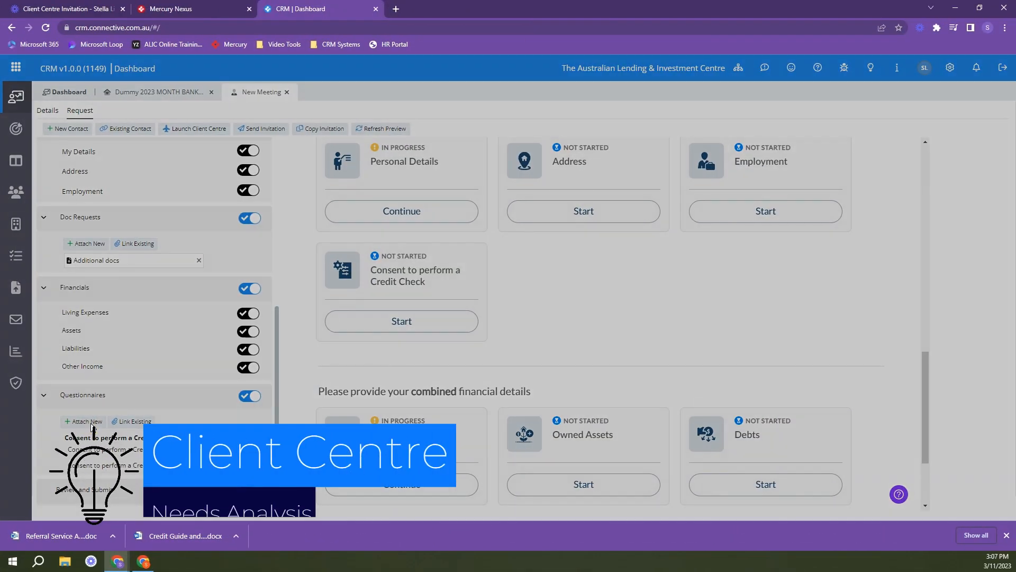
# Attach a second questionnaire, "Home Loan - Needs Analysis - Oct 2023", and review its sections in the request.
pyautogui.click(89, 422)
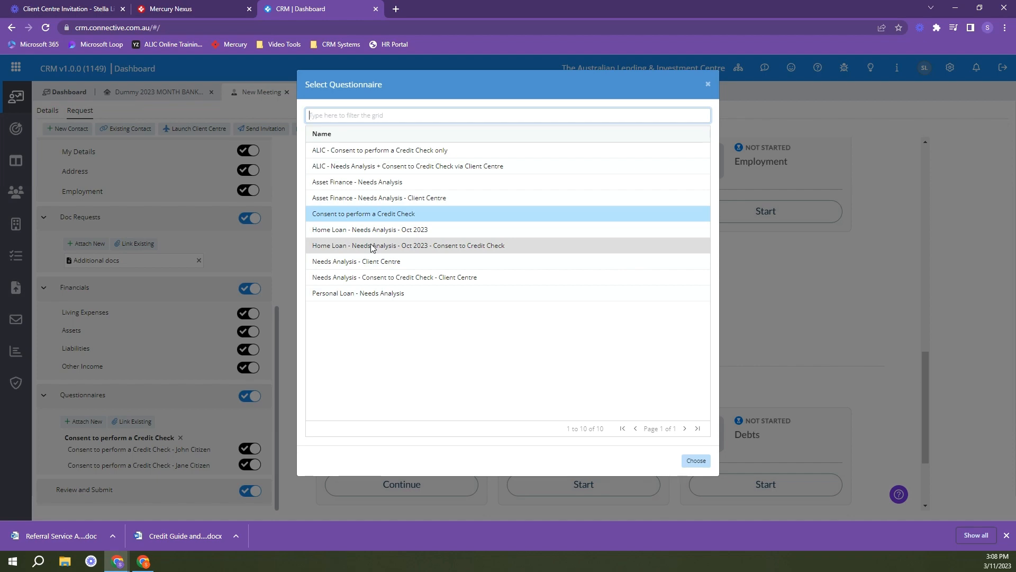
pyautogui.click(373, 232)
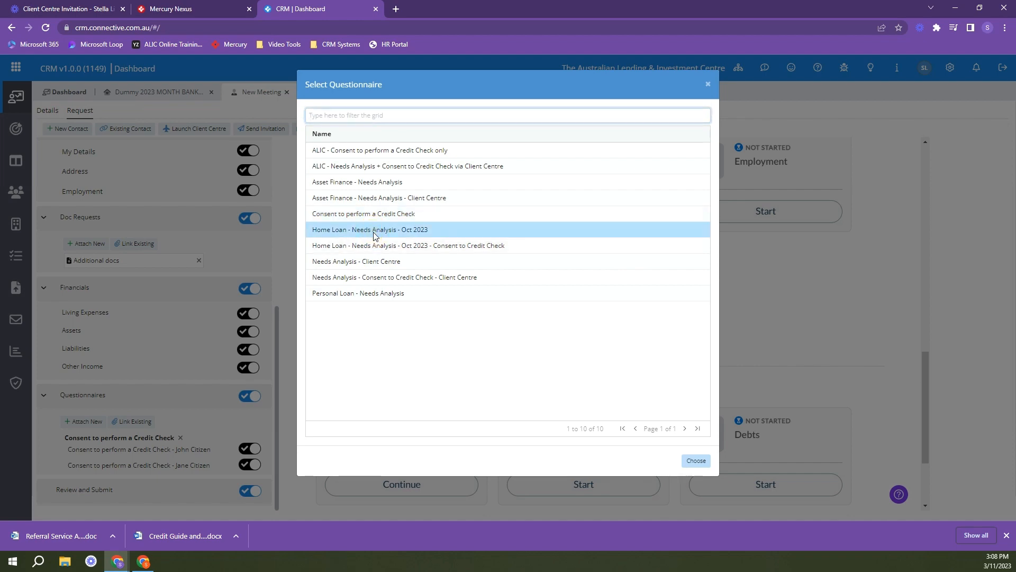
pyautogui.doubleClick(373, 235)
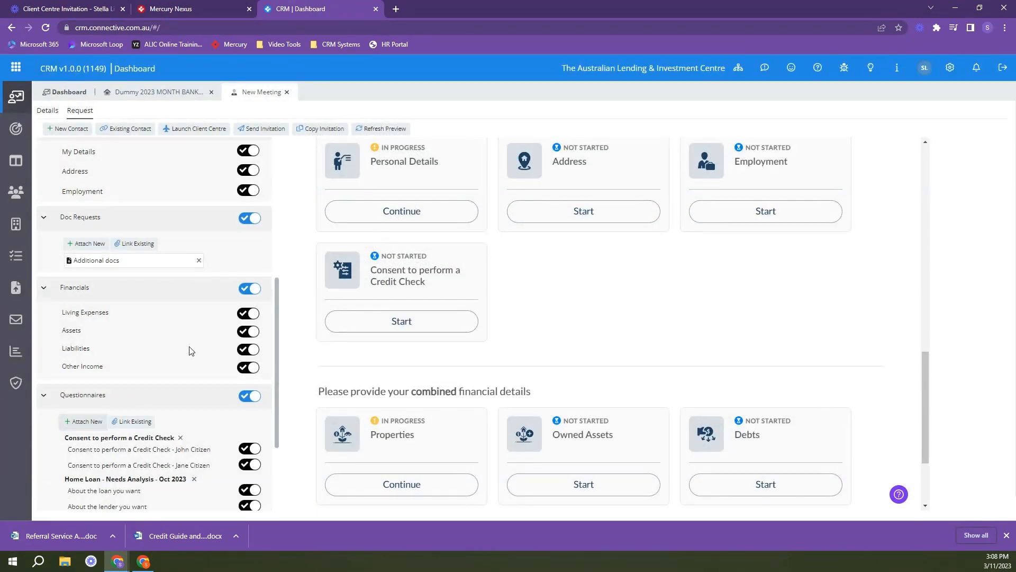
pyautogui.scroll(-2, 191, 349)
pyautogui.scroll(-1, 190, 348)
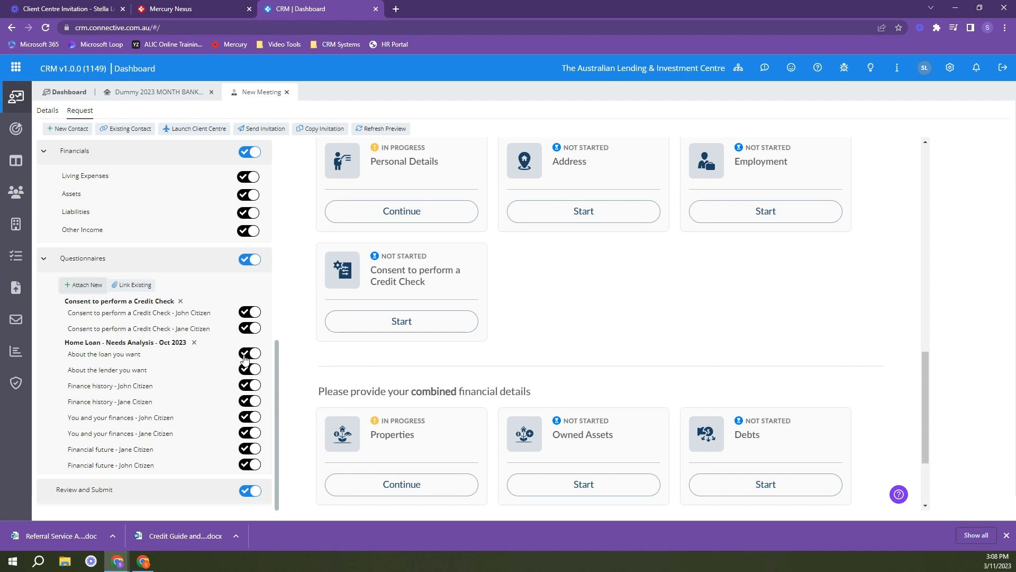
# Refresh the client preview, examine the needs analysis tiles for the first applicant, and look back over the request sections.
pyautogui.click(379, 129)
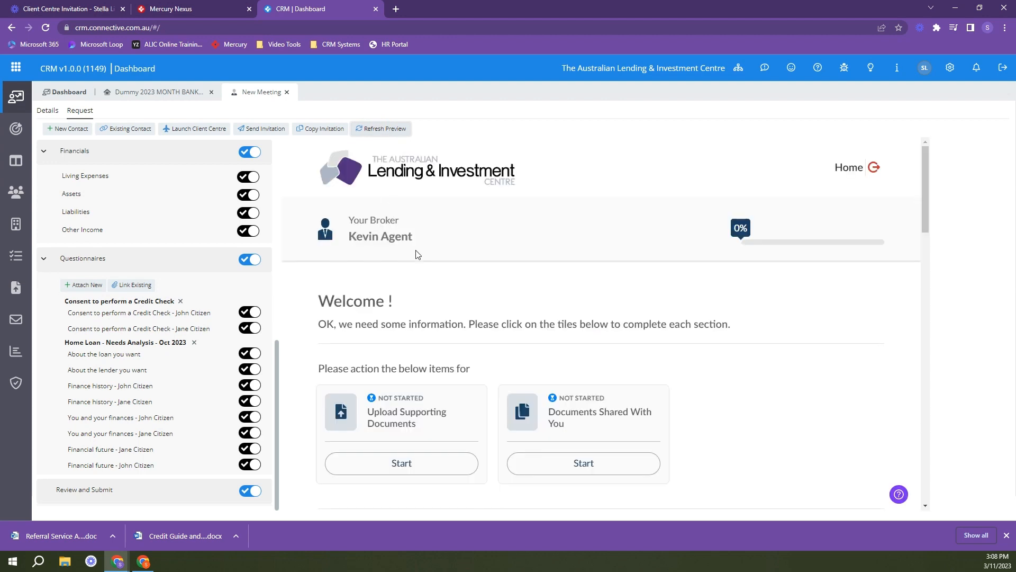
pyautogui.scroll(-7, 444, 277)
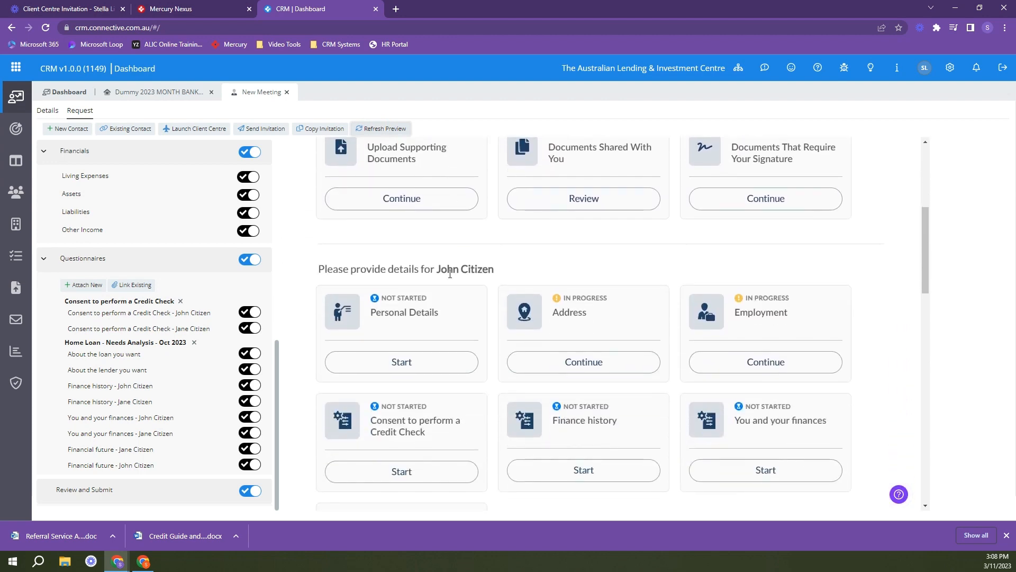
pyautogui.scroll(-1, 450, 273)
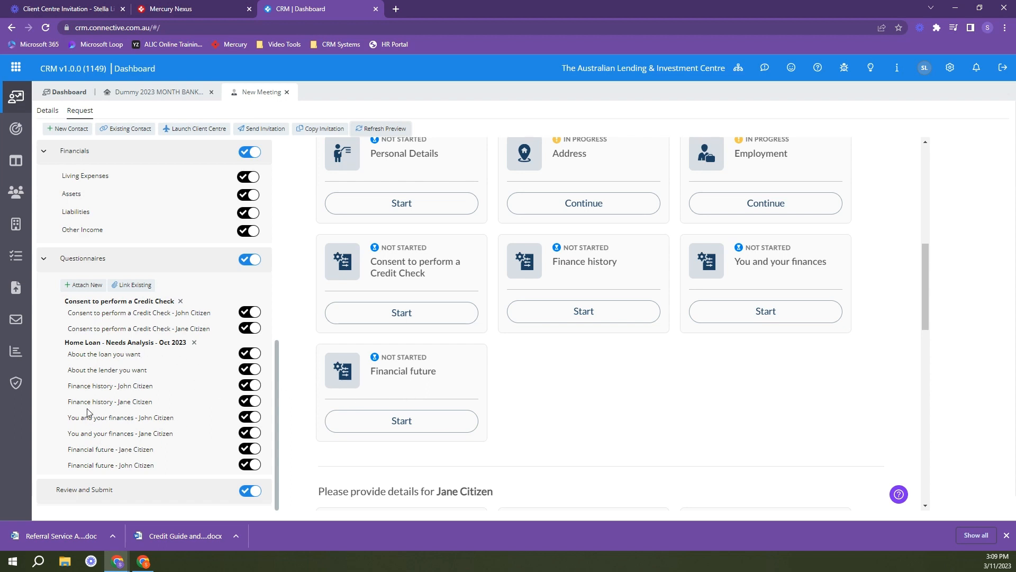
pyautogui.scroll(3, 186, 320)
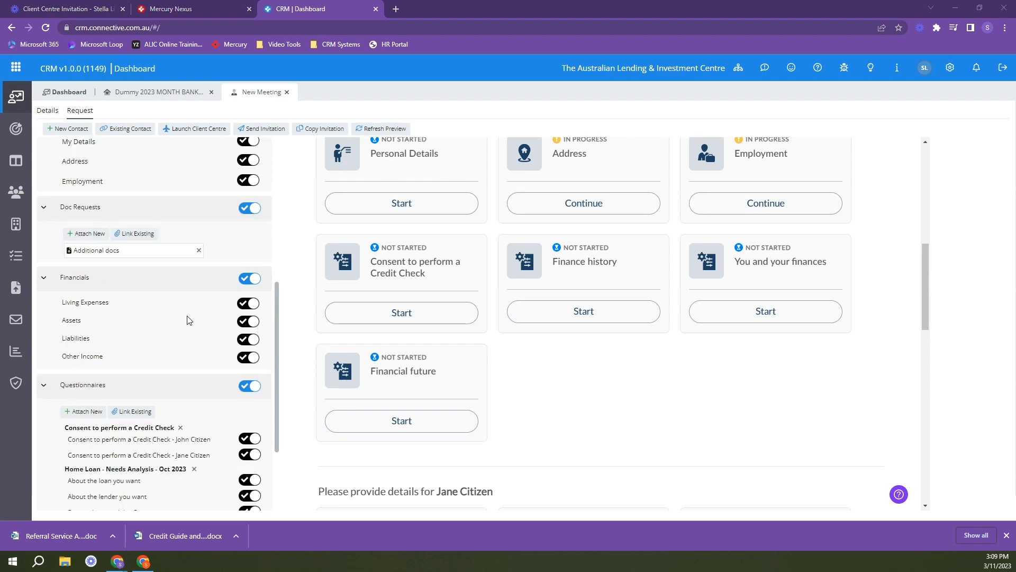
pyautogui.scroll(2, 186, 320)
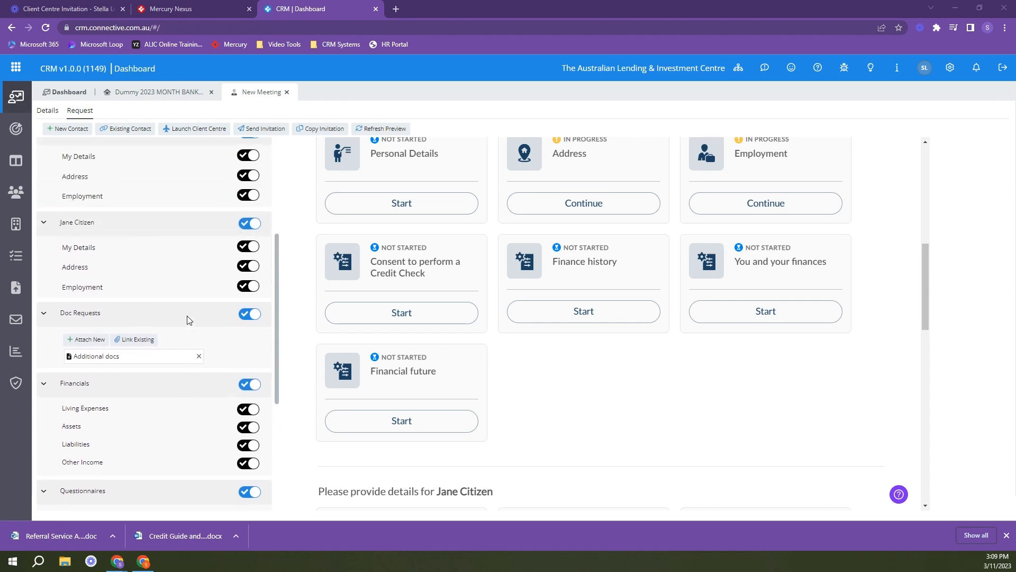